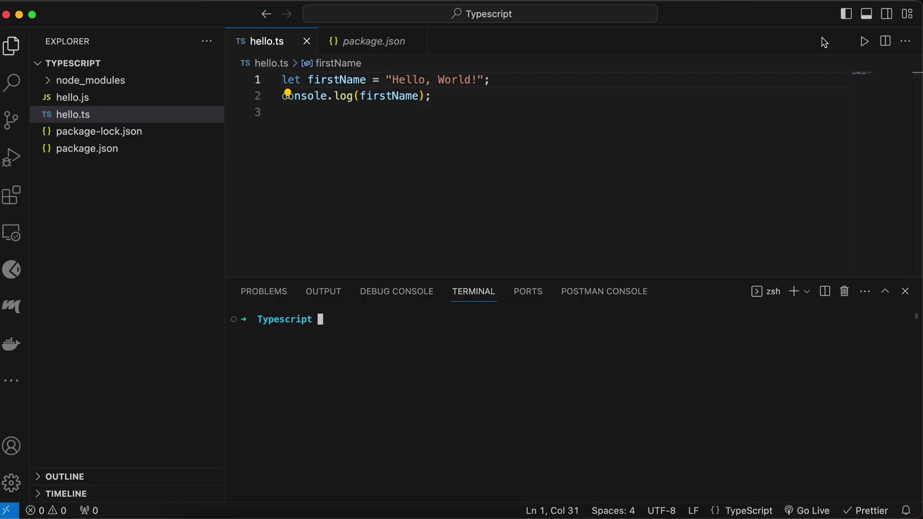
type("tsc hello.ts")
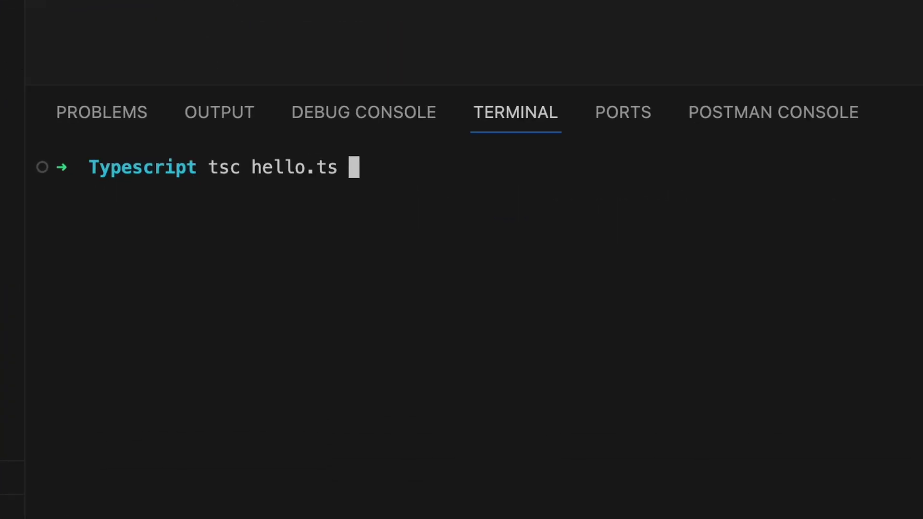
- Compile hello.ts with tsc, run index.ts with Bun, and load bun.sh in Chrome
key("Return")
type("node h")
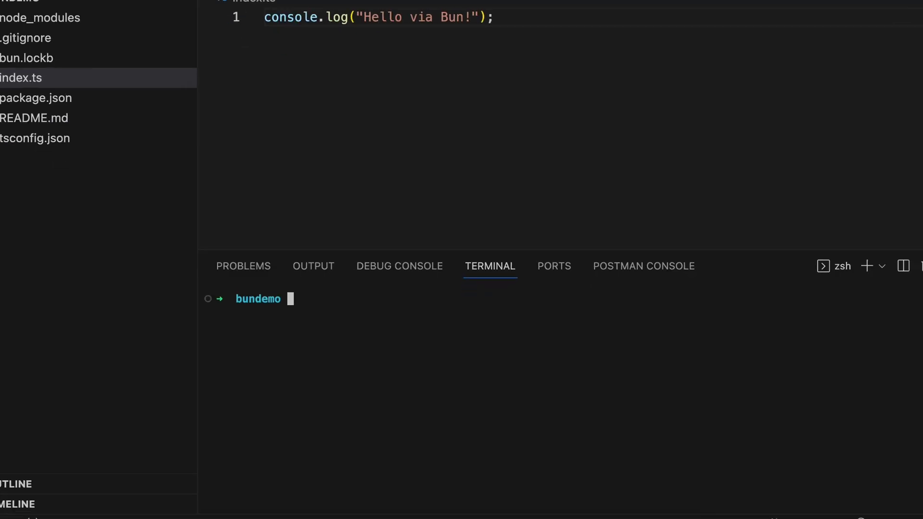
type("bun run ")
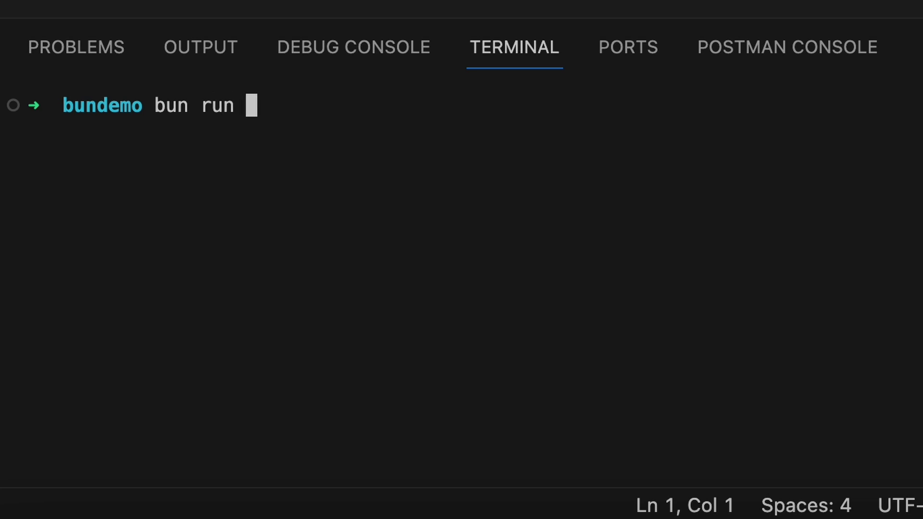
type("index.ts")
key("Return")
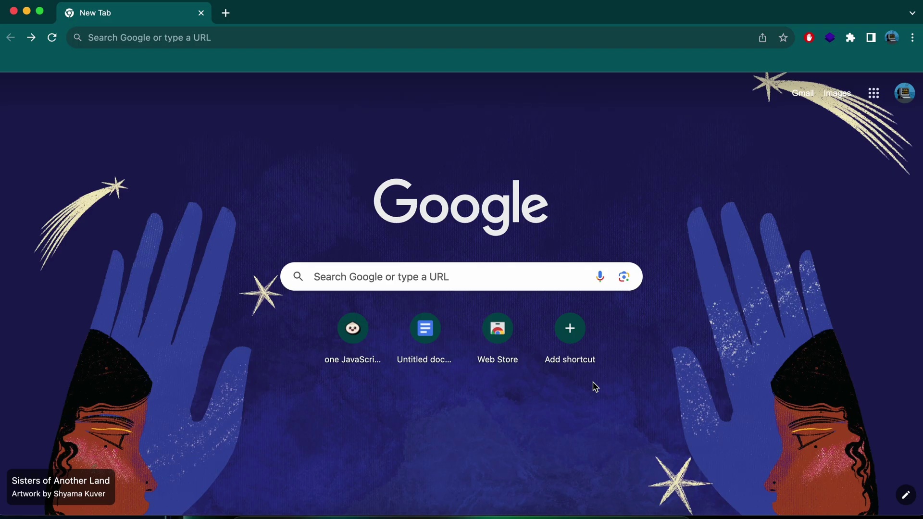
type("bun.sh")
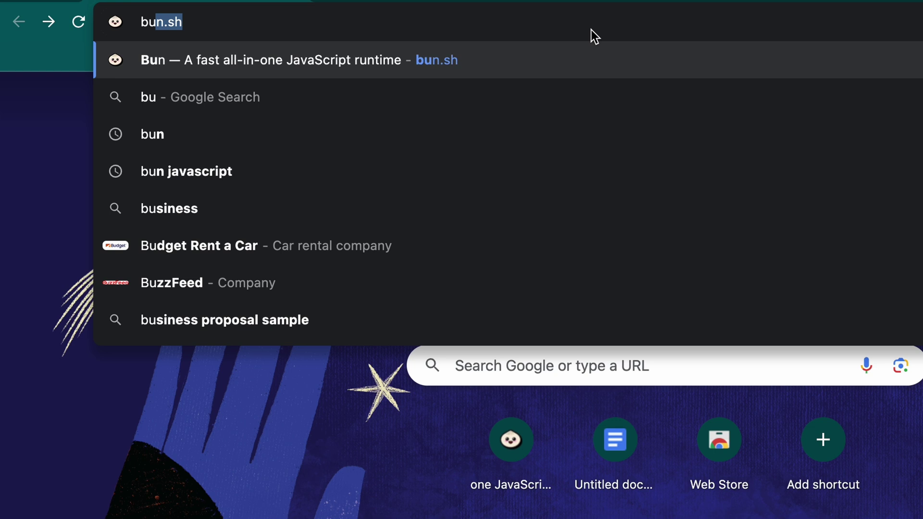
key("Return")
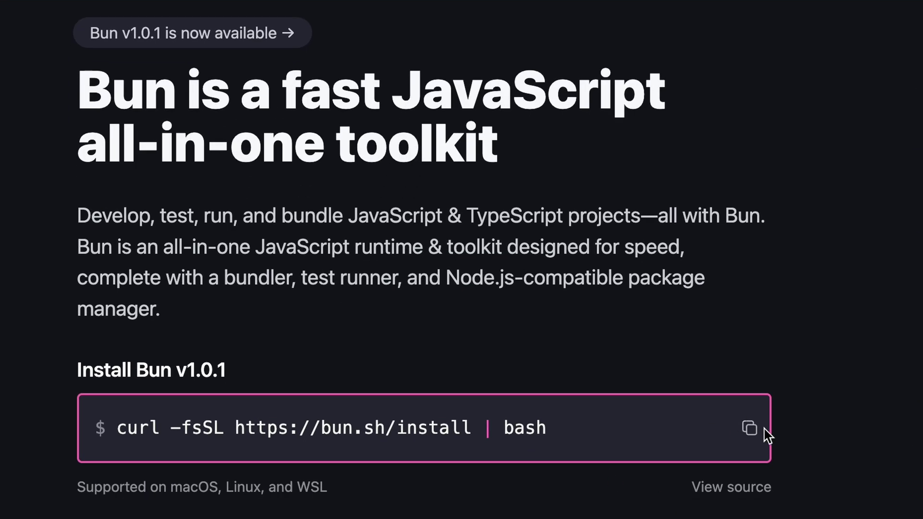
- Install Bun with the curl command and confirm bun -v reports version 1.0.1
left_click(750, 429)
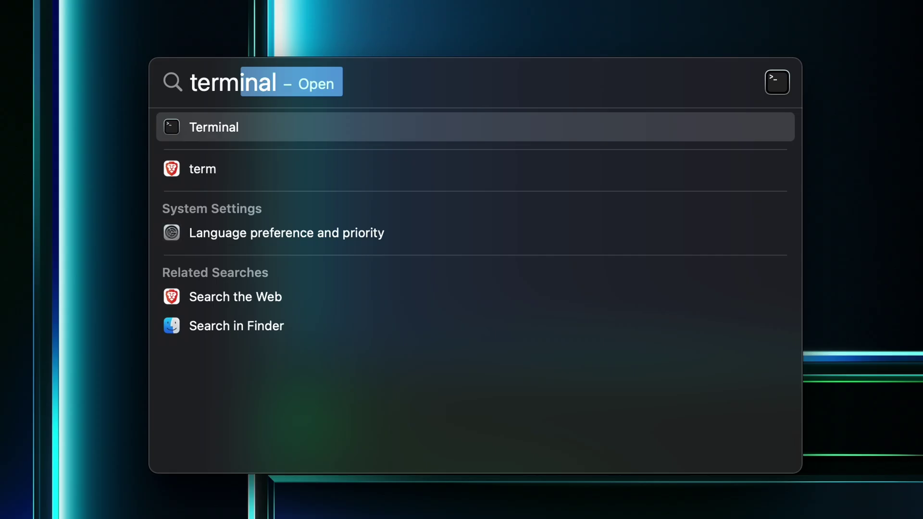
key("super+v")
key("Return")
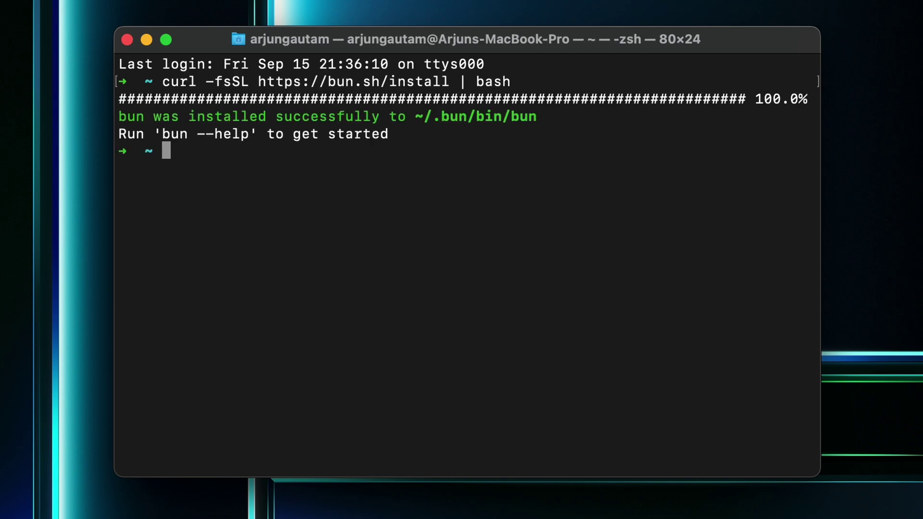
type("b")
type("un -v")
key("Return")
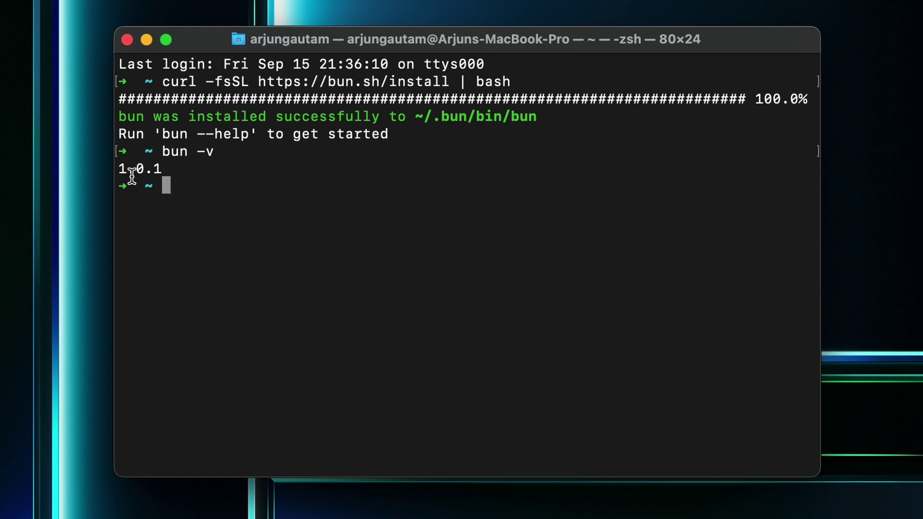
left_click_drag(168, 169, 109, 169)
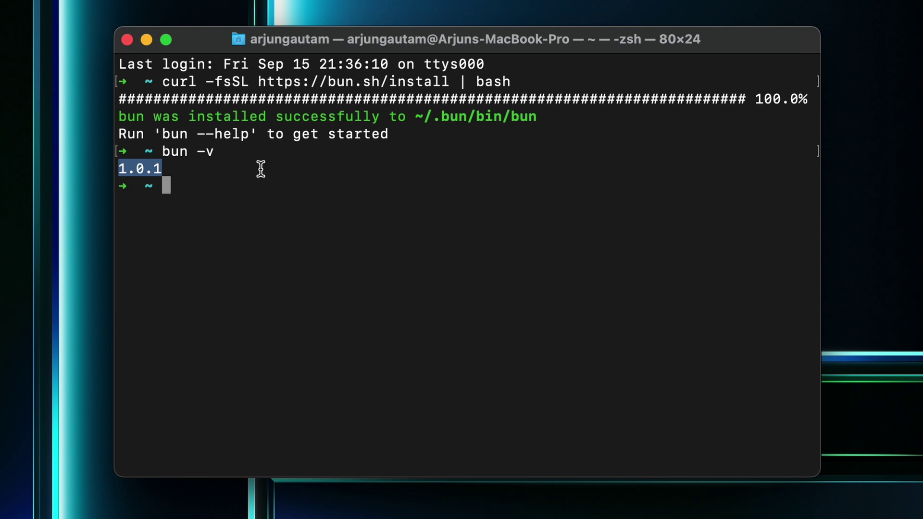
type("ce")
- Create a bundemo folder on the Desktop and open it in VS Code
key("BackSpace")
type("d ")
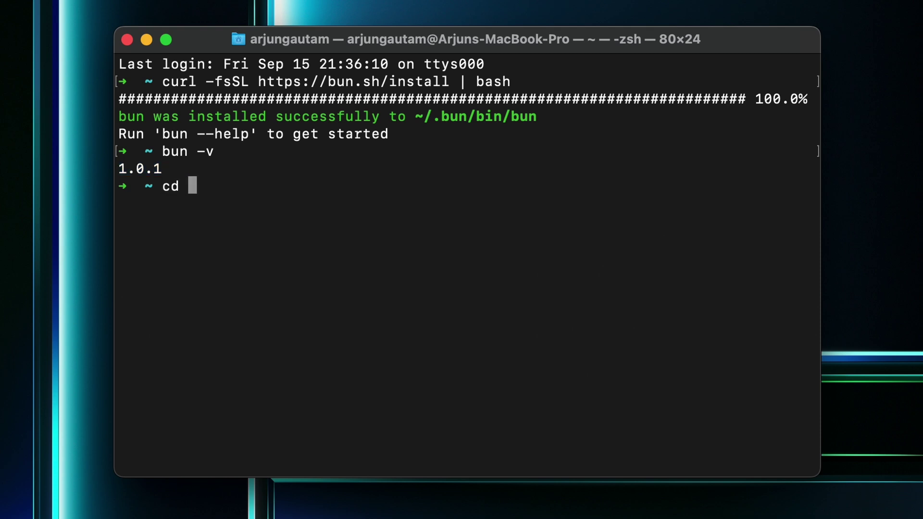
type("Desktop")
key("Return")
type("mkdir ")
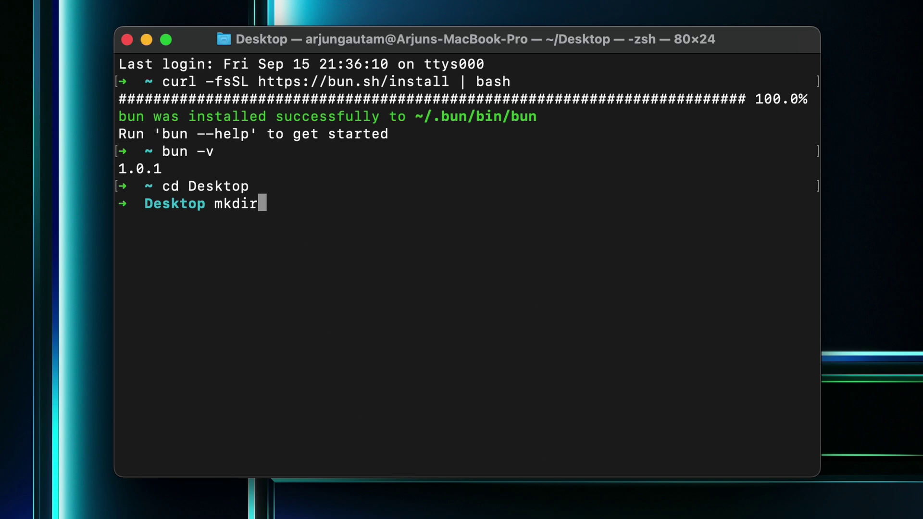
type("bundemo")
key("Return")
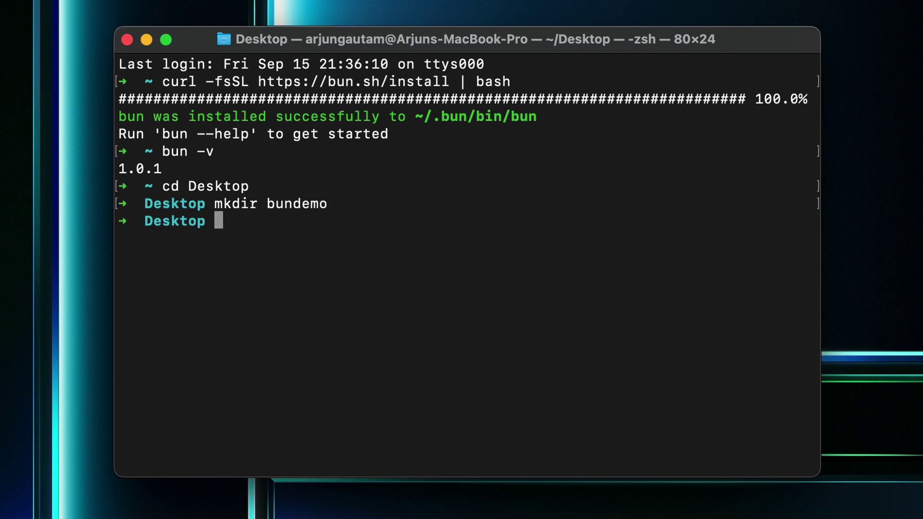
type("code ")
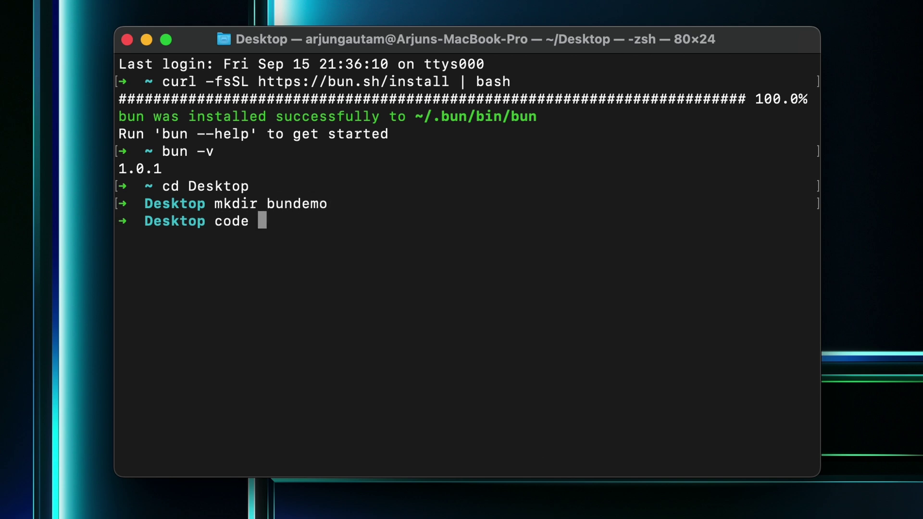
type("bundemo")
key("Return")
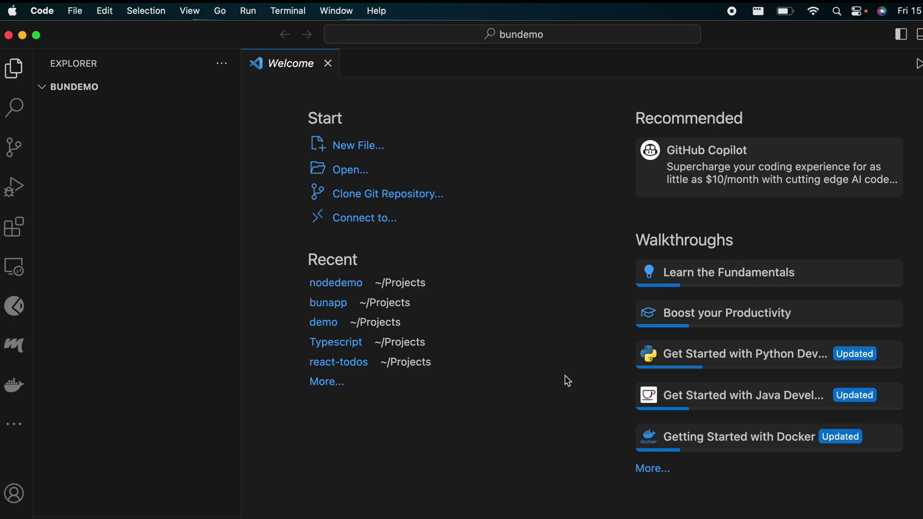
- Run bun init in a new bundemo terminal, accepting the default package name and entry point
left_click(284, 10)
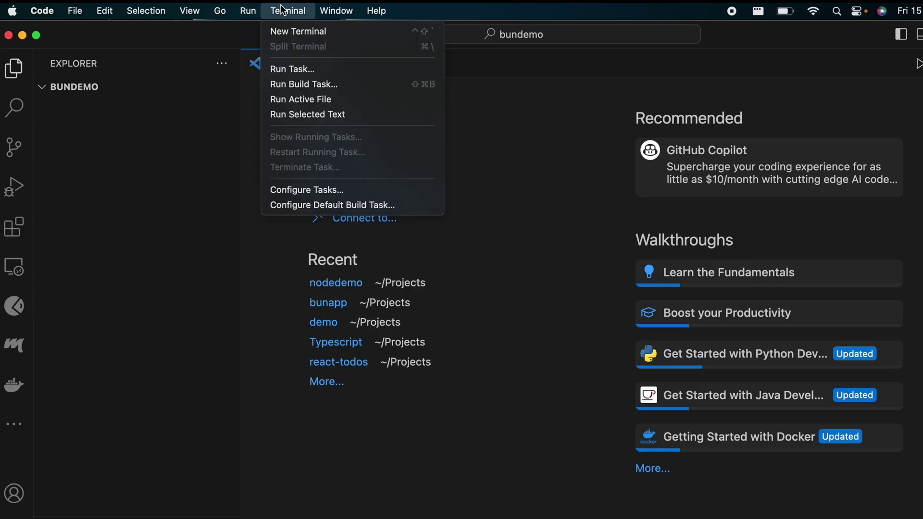
left_click(298, 32)
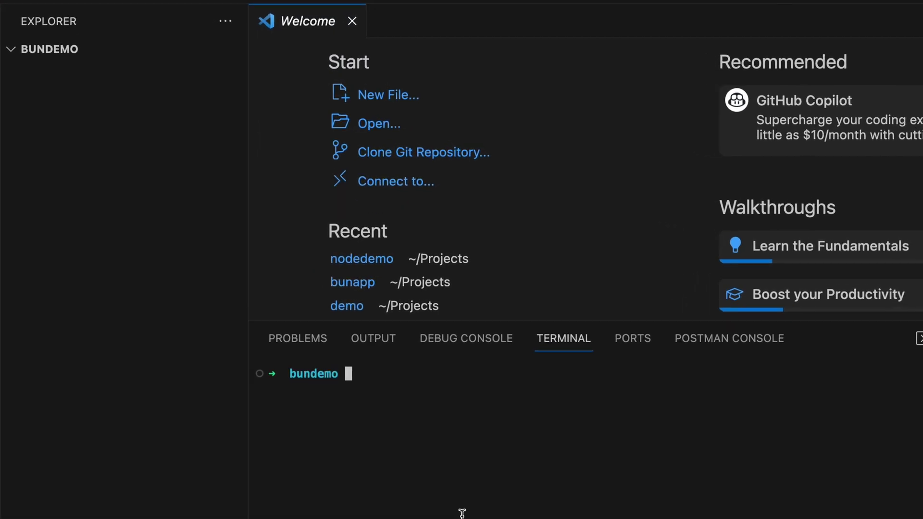
type("bun init")
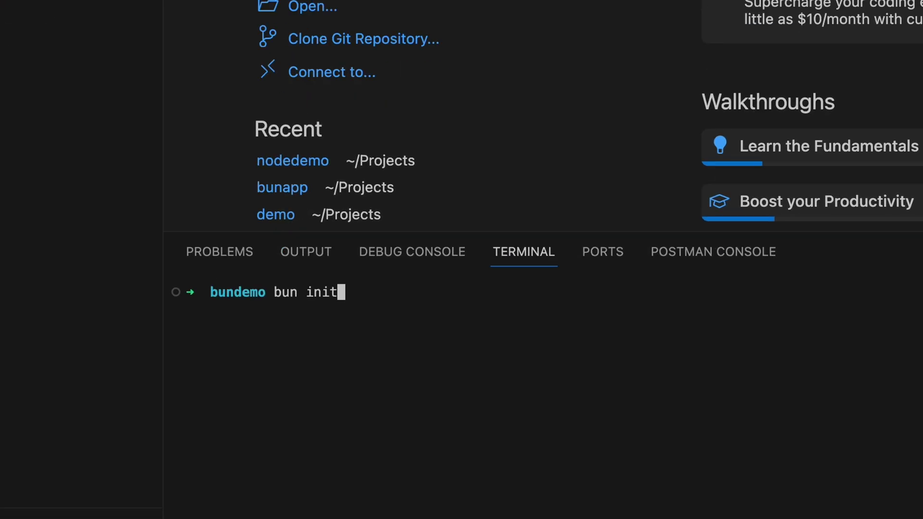
key("Return")
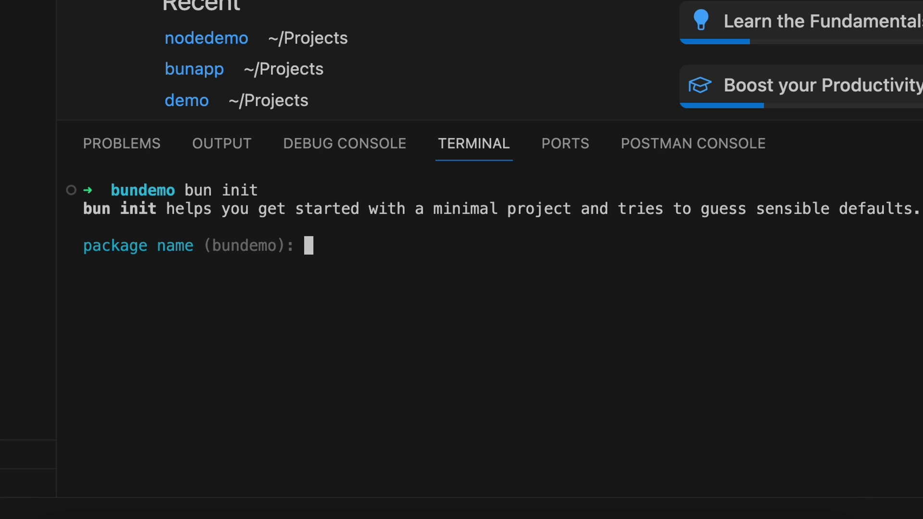
key("Return")
key("Return")
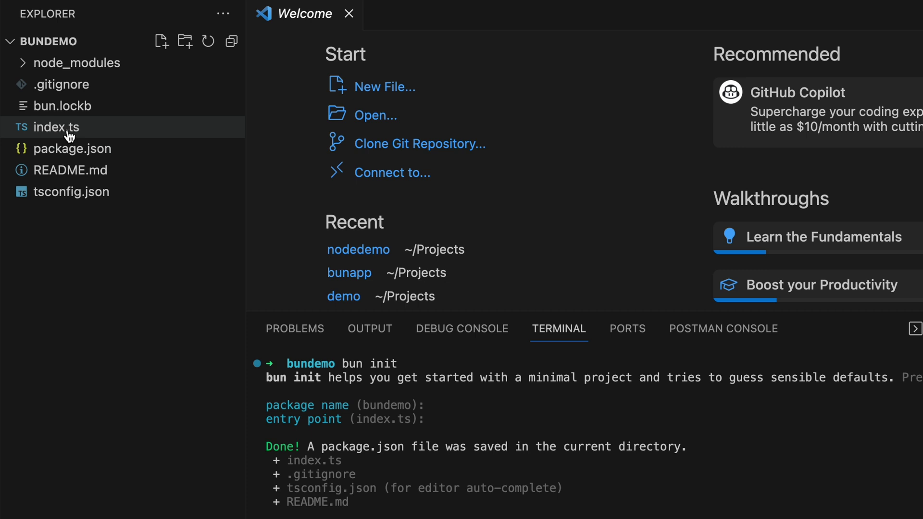
- Open index.ts, clear the terminal, and run bun run index.ts to print 'Hello via Bun!'
left_click(71, 135)
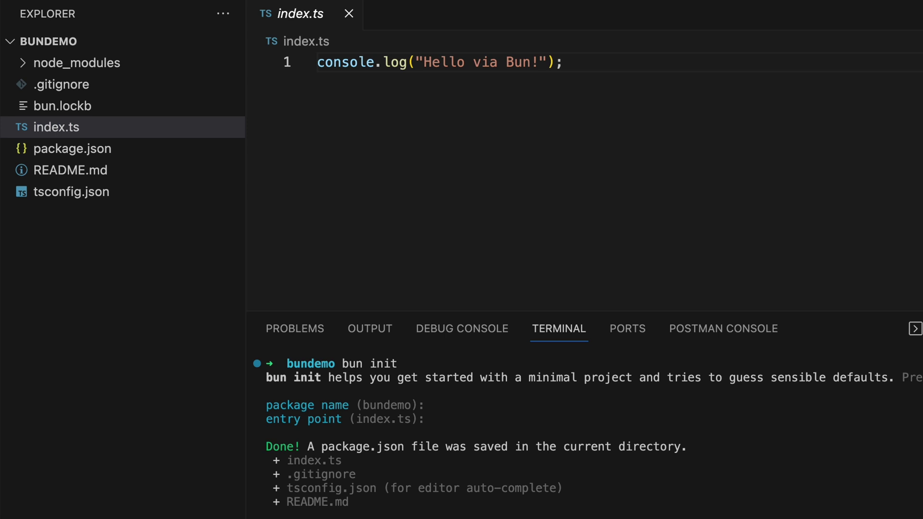
key("ctrl+l")
type("bun")
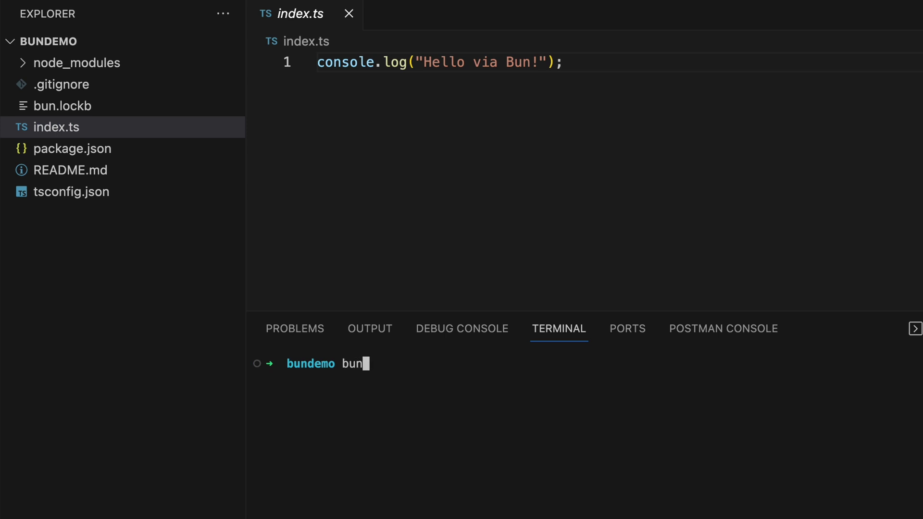
type("run in")
key("Tab")
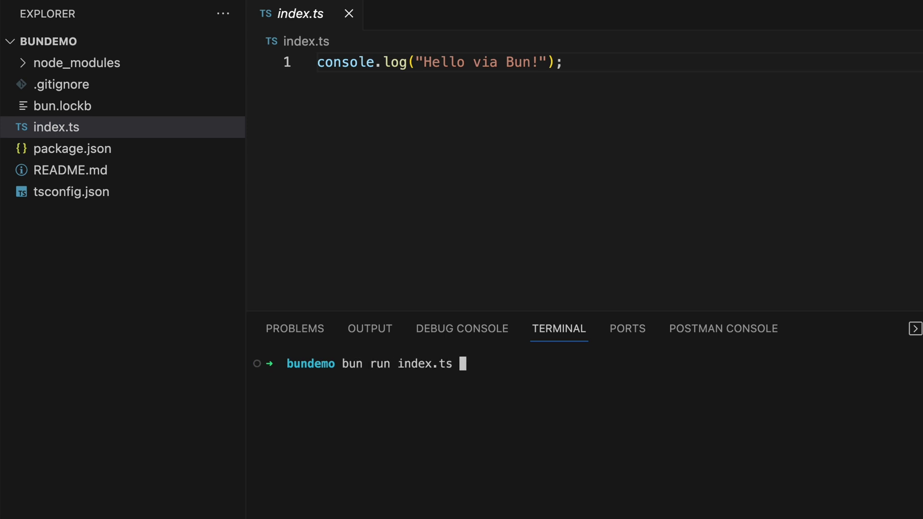
key("Return")
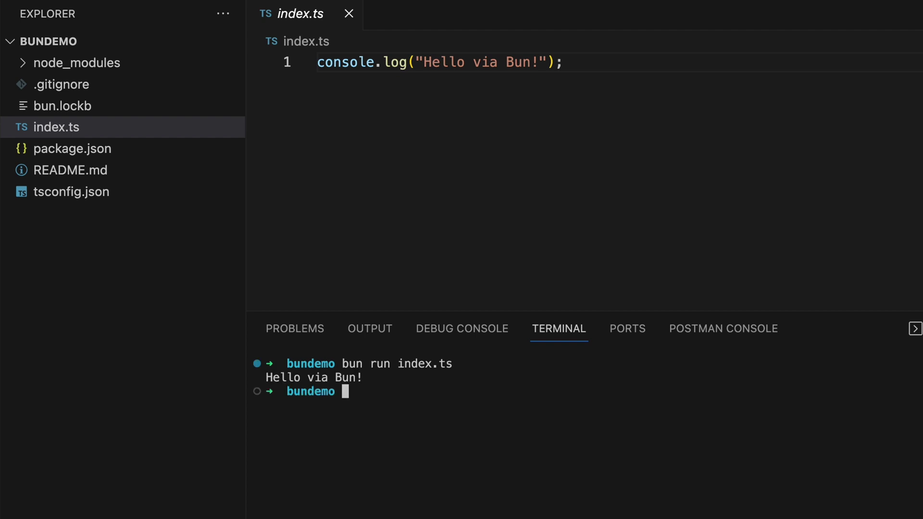
left_click_drag(373, 378, 262, 378)
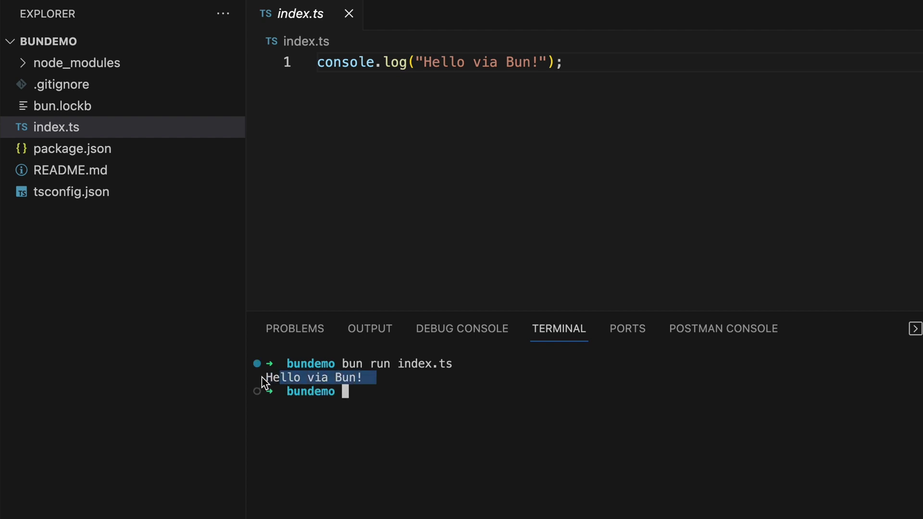